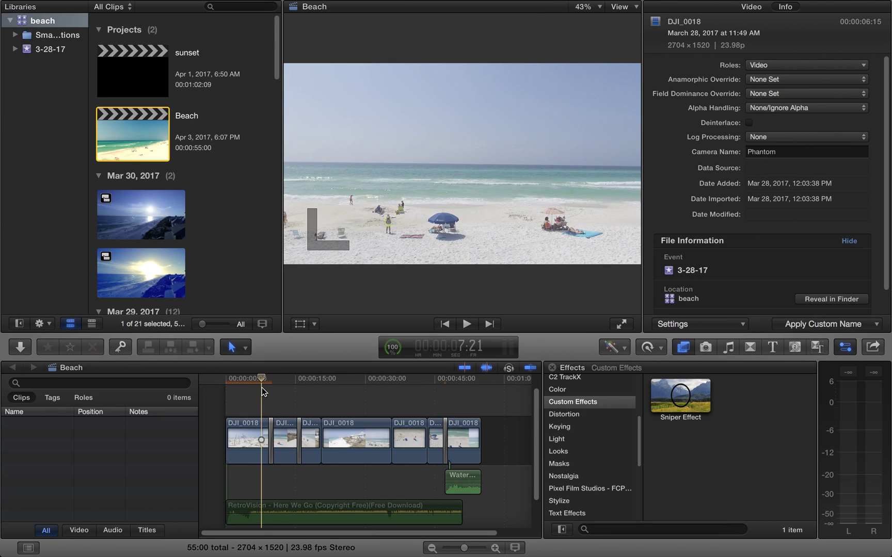
- Select the first DJI_0018 clip at the start of the Beach project timeline
left_click(246, 435)
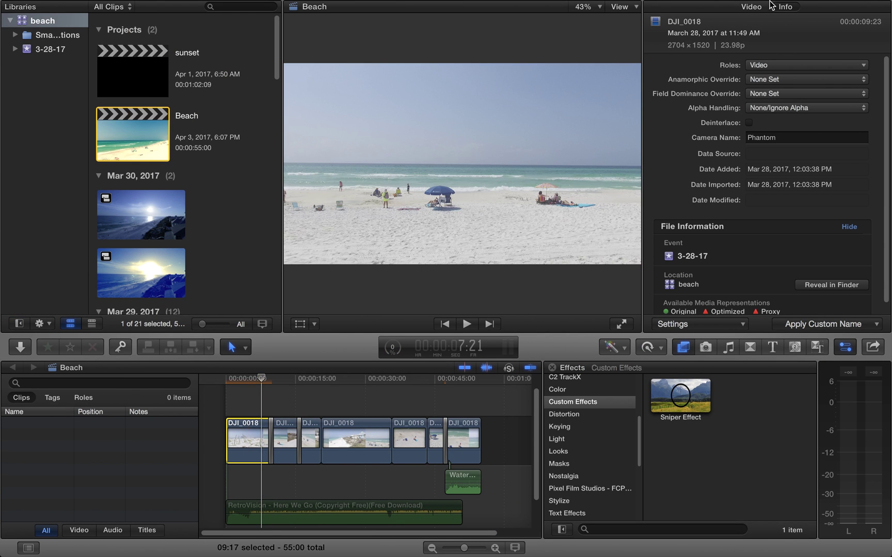
- Toggle the first clip's effects off and on to compare its grade, then delete Color Correction 2
left_click(751, 7)
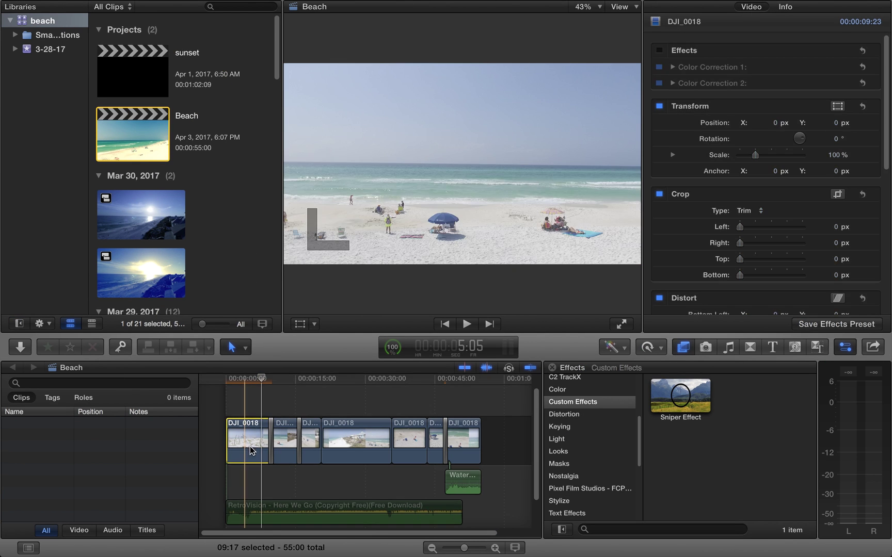
left_click(248, 438)
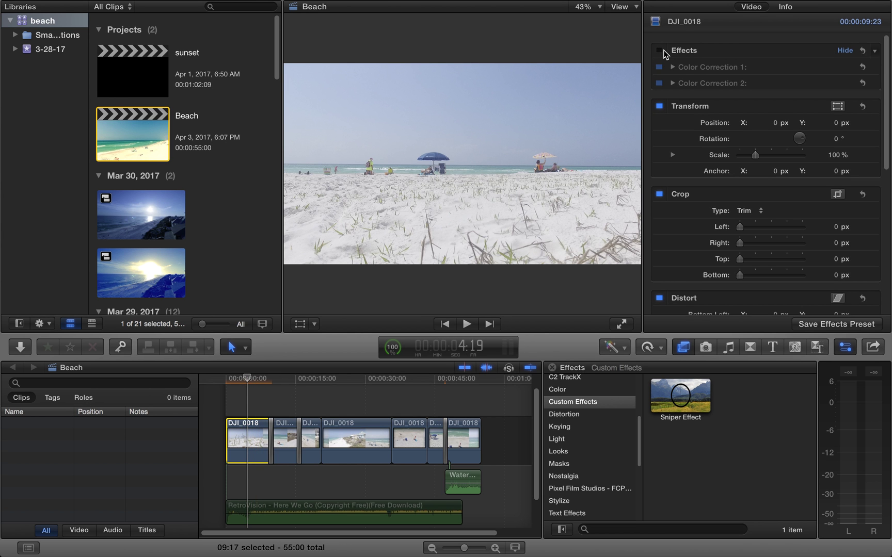
left_click(660, 51)
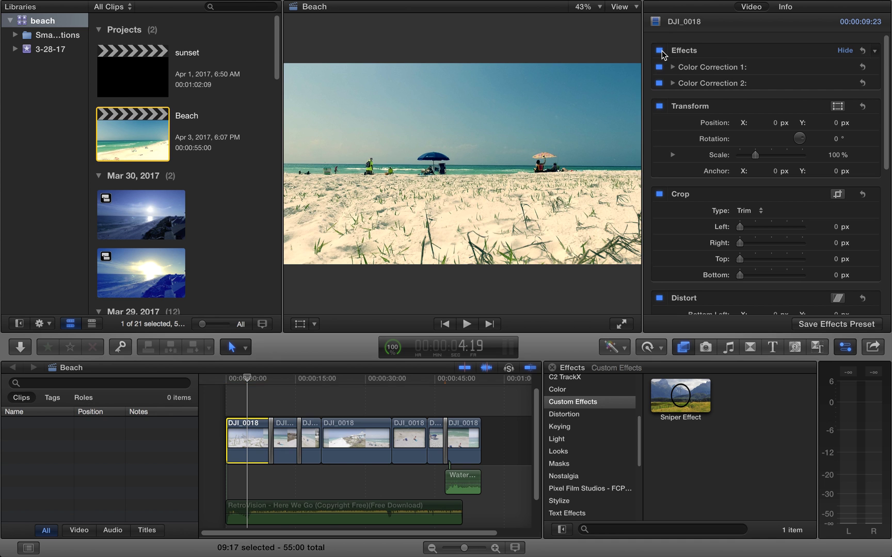
left_click(660, 51)
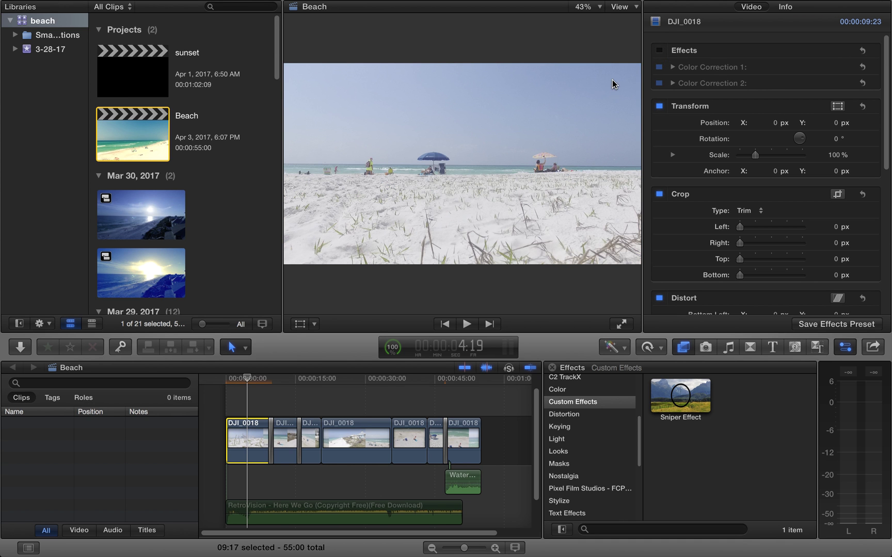
left_click(661, 52)
left_click(660, 51)
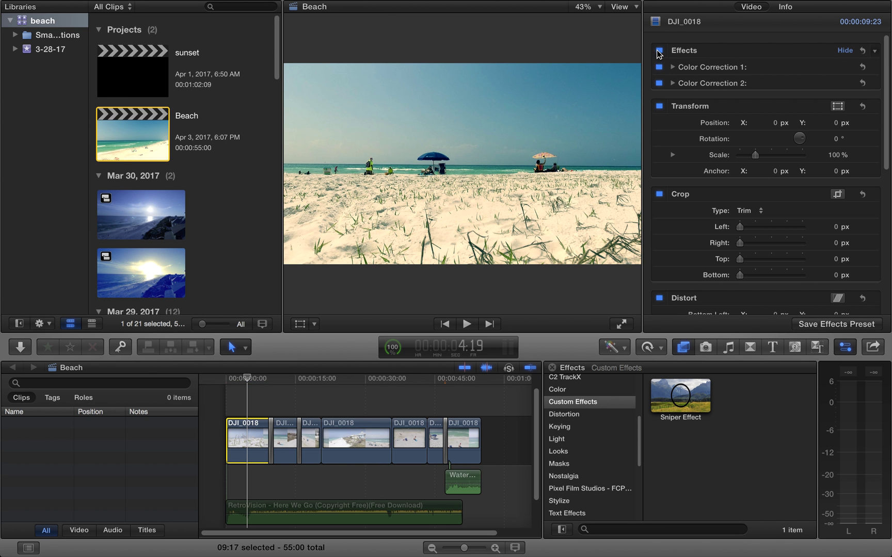
left_click(660, 51)
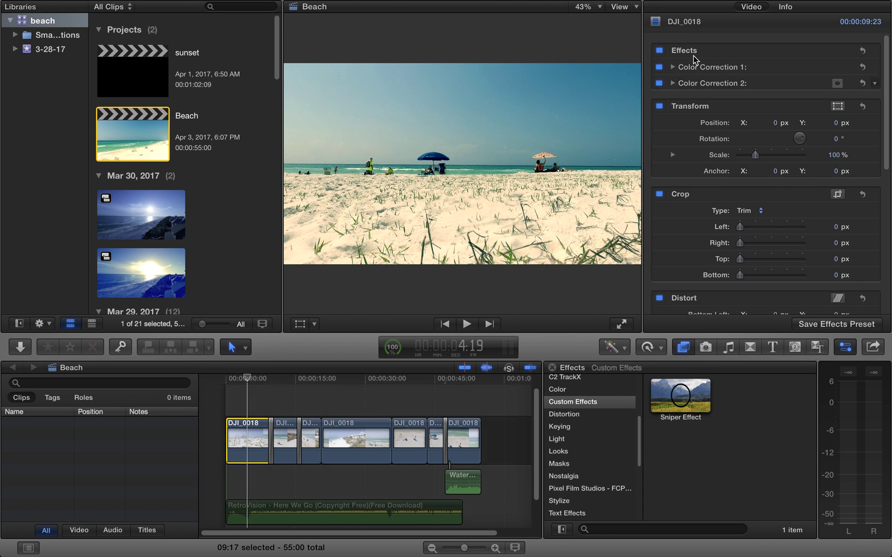
key("Delete")
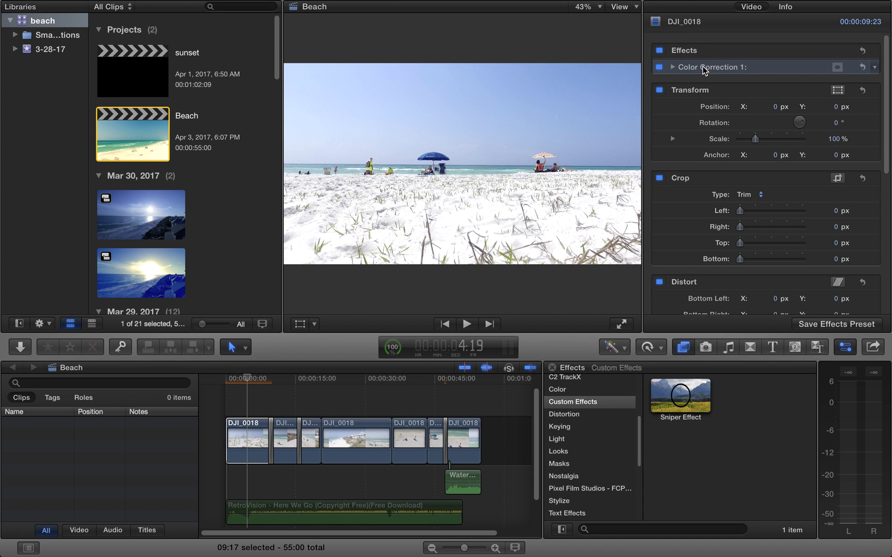
- Delete Color Correction 1 and apply a fresh Color Correction effect to the first clip
key("Delete")
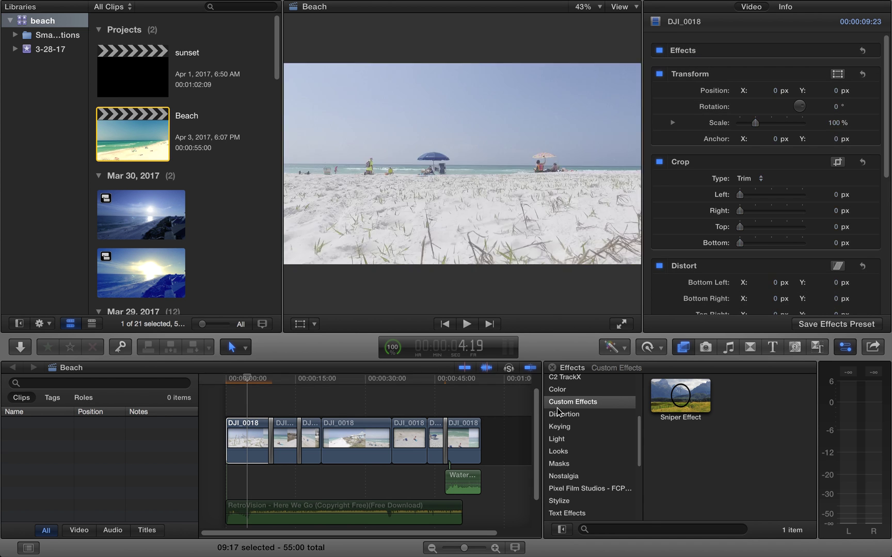
left_click(247, 441)
scroll(568, 413, "up", 2)
left_click(558, 408)
left_click_drag(680, 396, 237, 440)
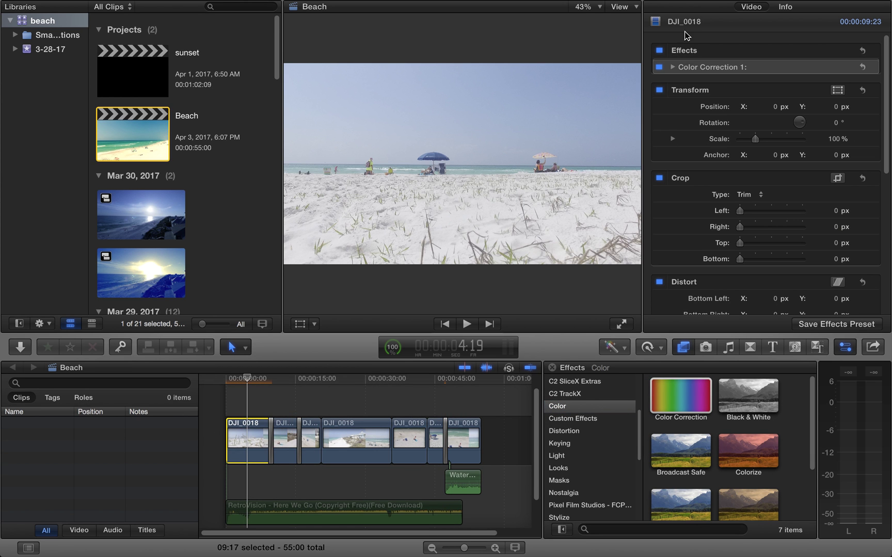
- Open the new correction's Color Board on its Exposure controls
left_click(671, 67)
left_click(745, 84)
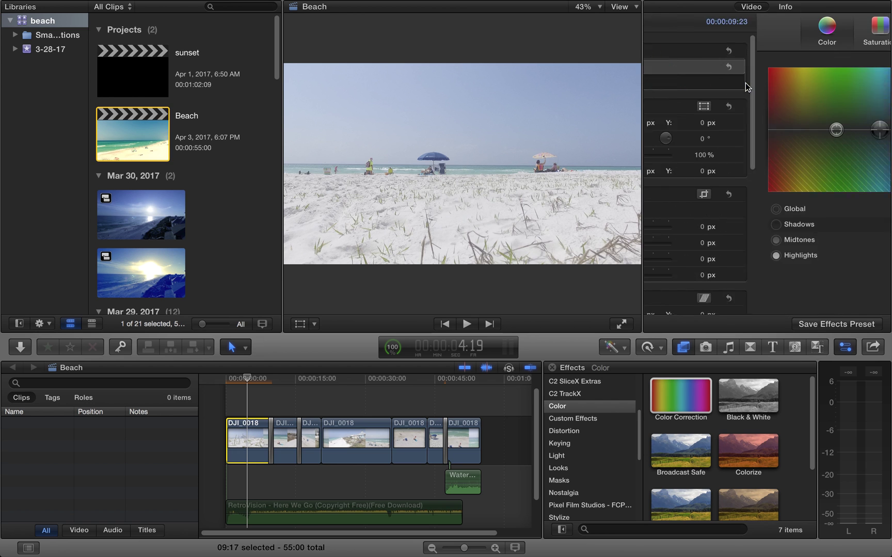
left_click(822, 28)
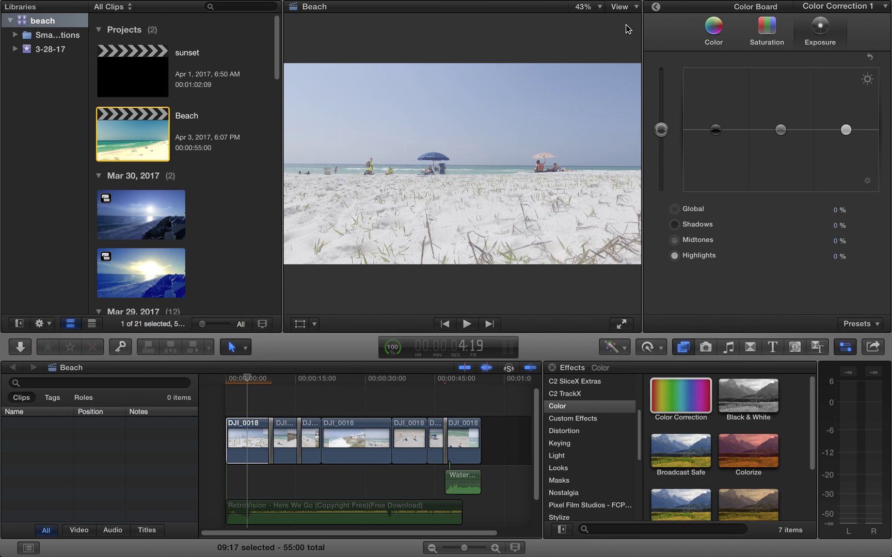
- Show the video scopes in a single-scope layout, slightly wider than the viewer
left_click(626, 8)
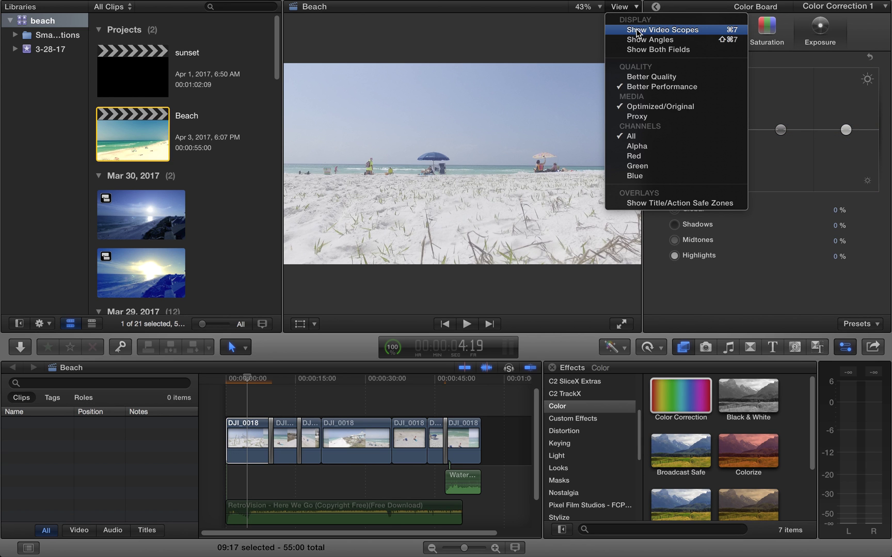
left_click(640, 29)
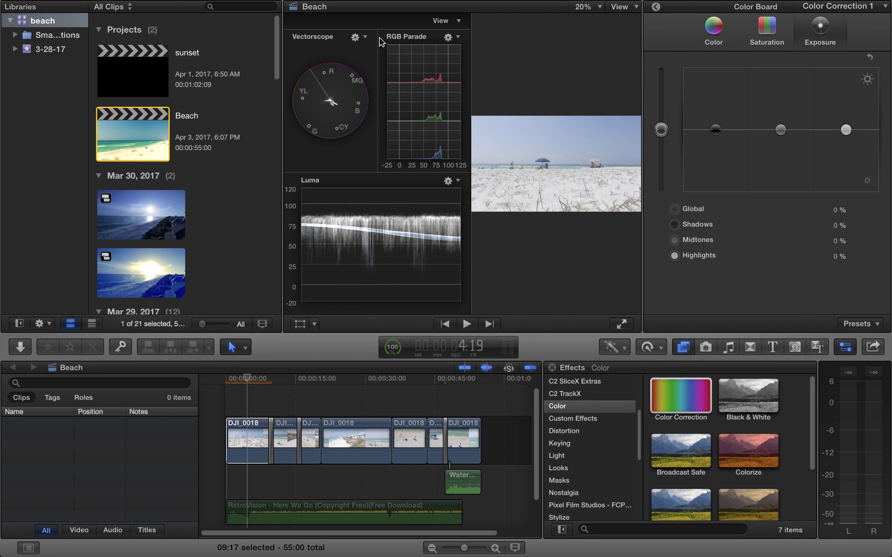
left_click(445, 22)
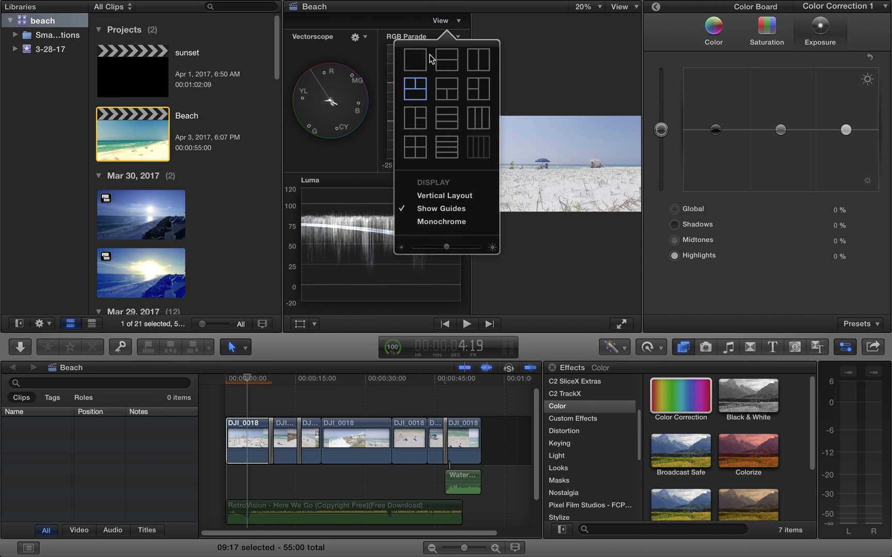
left_click(416, 60)
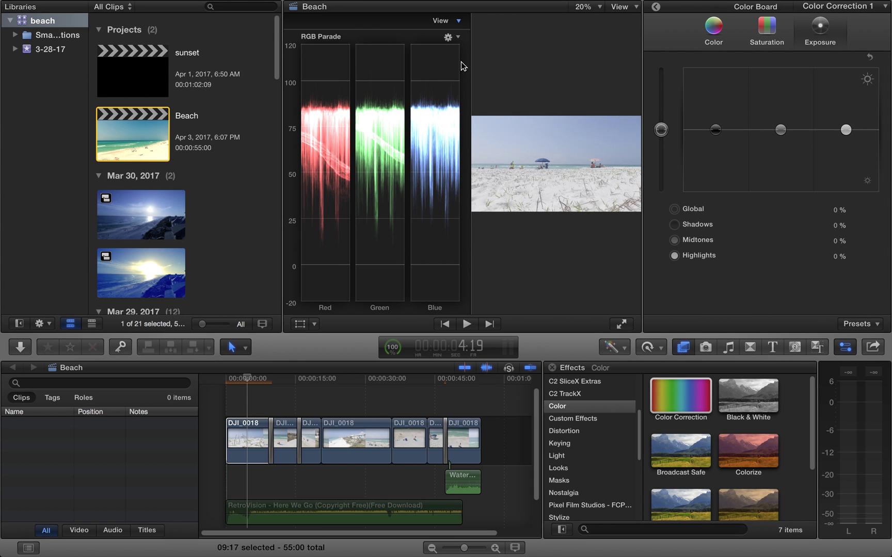
left_click_drag(470, 83, 476, 76)
- Set the scope display to the Luma waveform
left_click(454, 36)
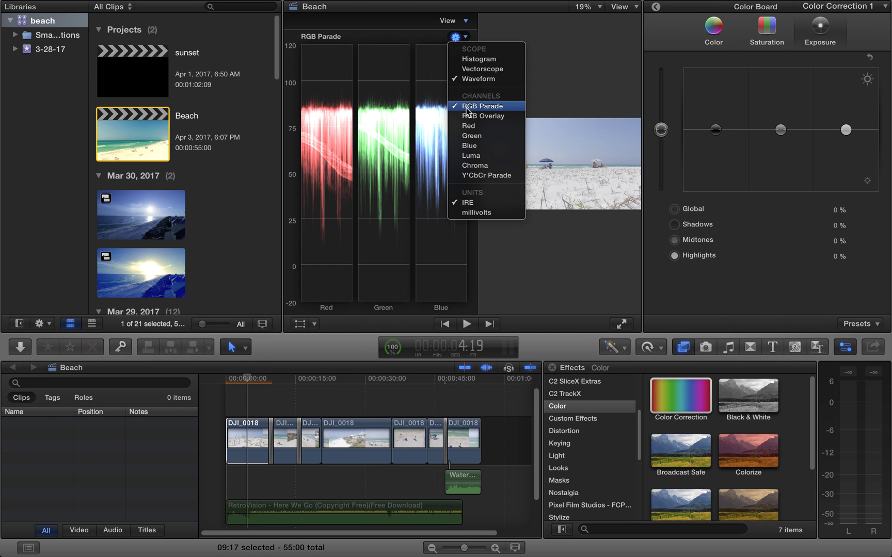
left_click(474, 165)
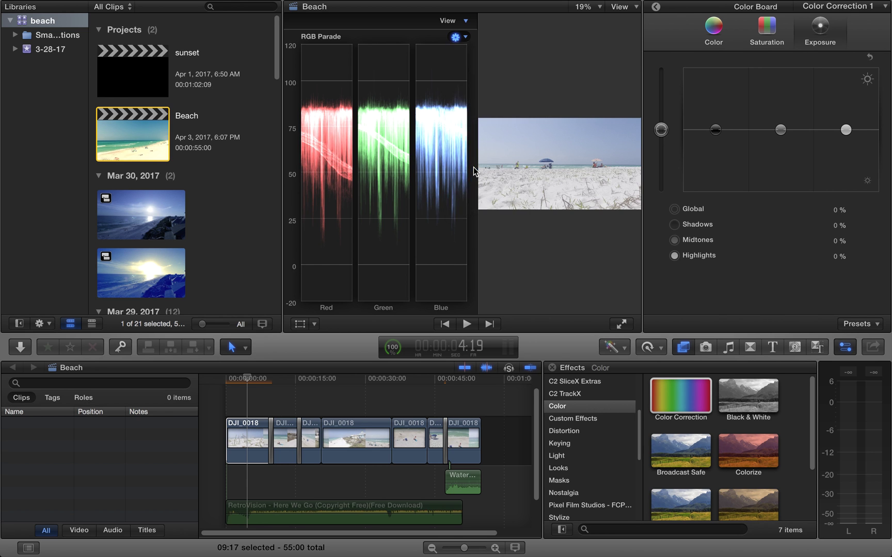
left_click(459, 38)
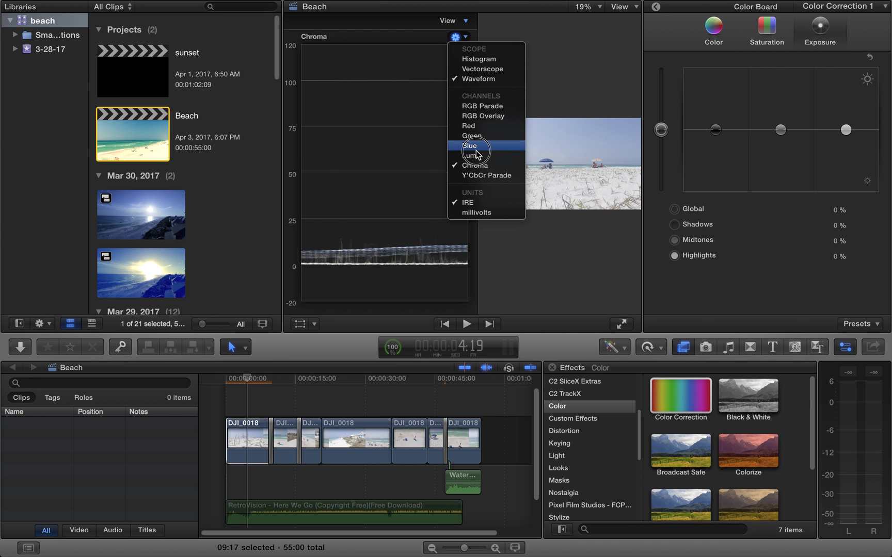
left_click(471, 156)
left_click(465, 39)
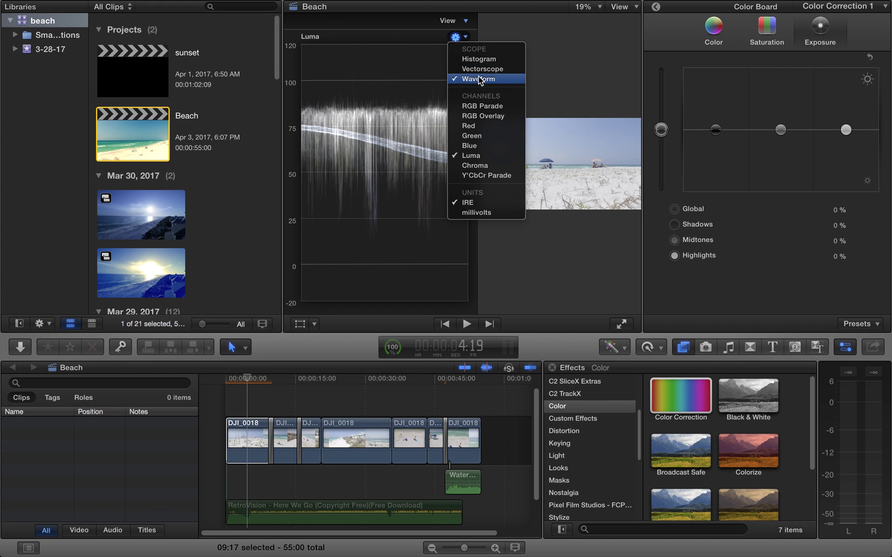
left_click(505, 22)
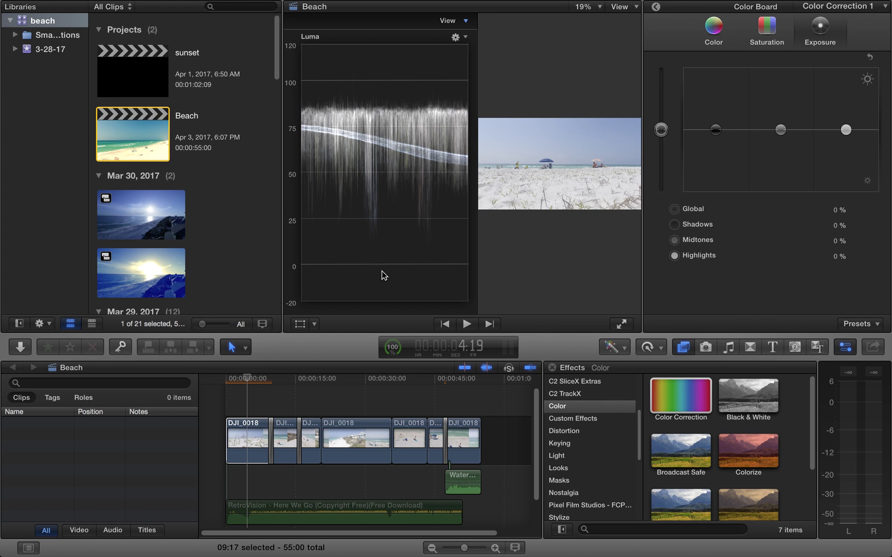
- Raise highlights exposure to 12% and lower shadows to -13%
left_click_drag(847, 129, 846, 125)
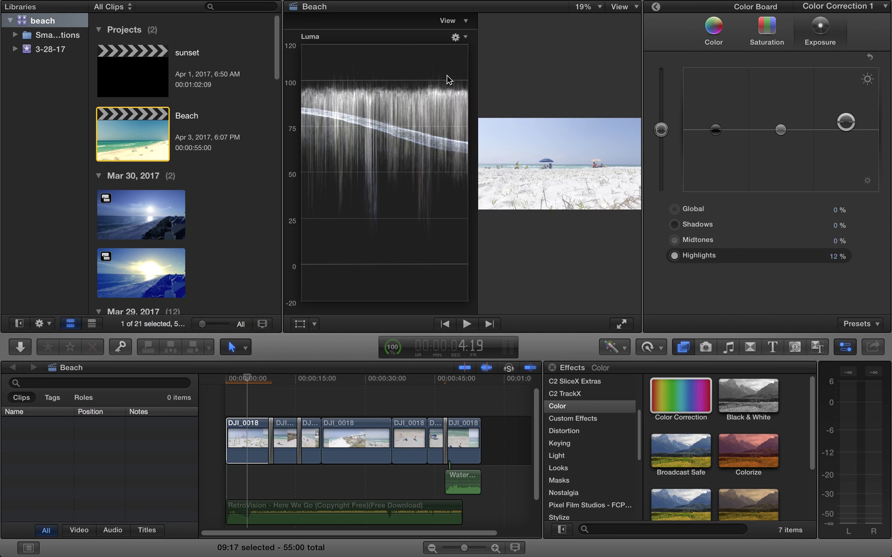
left_click_drag(715, 133, 718, 144)
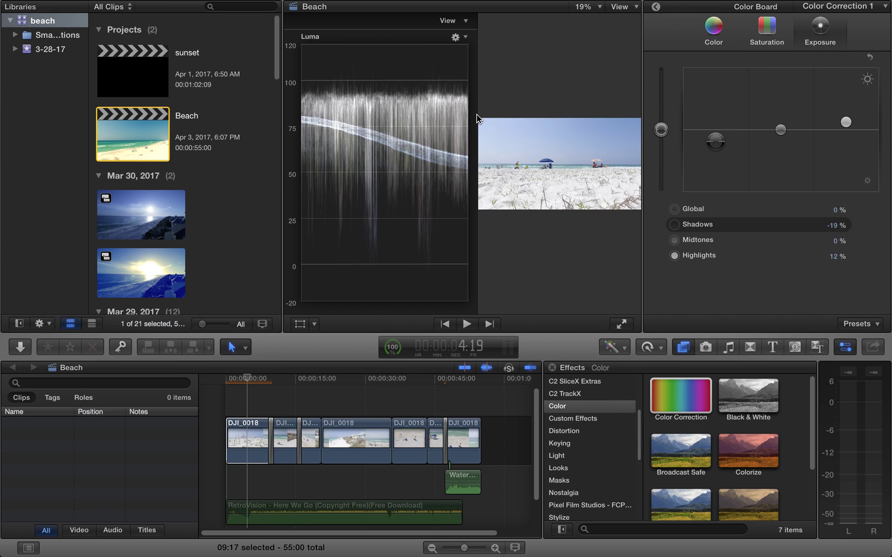
left_click_drag(479, 116, 431, 116)
left_click_drag(720, 146, 685, 222)
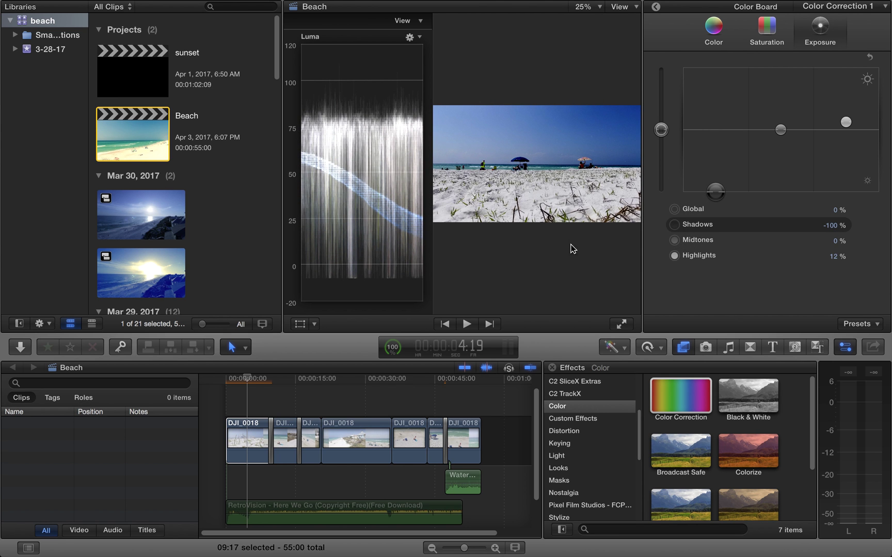
left_click_drag(715, 192, 725, 144)
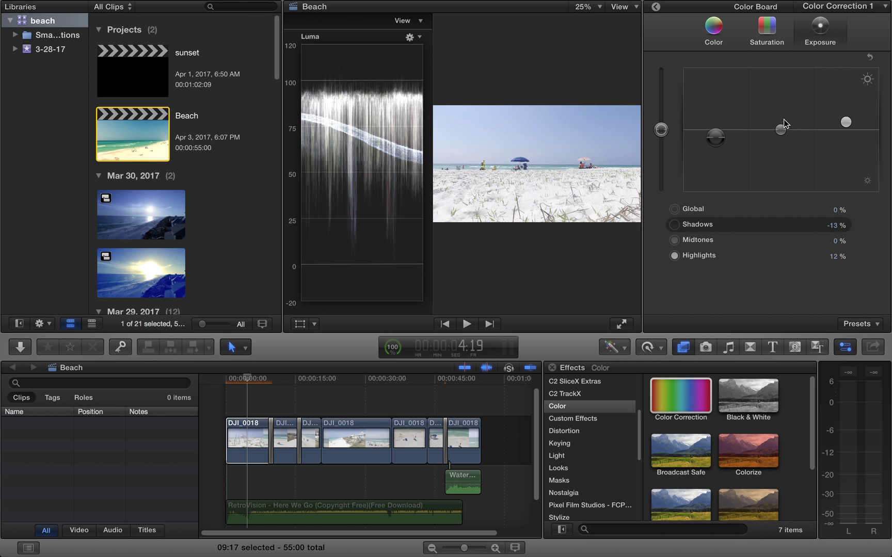
left_click_drag(783, 134, 784, 164)
- Push global saturation to 100% and hide the video scopes
left_click(755, 44)
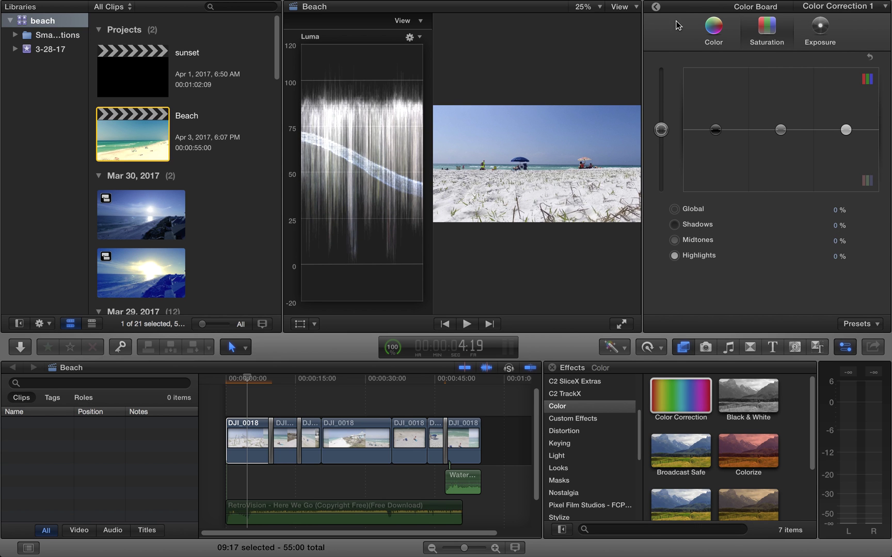
left_click_drag(662, 133, 680, 4)
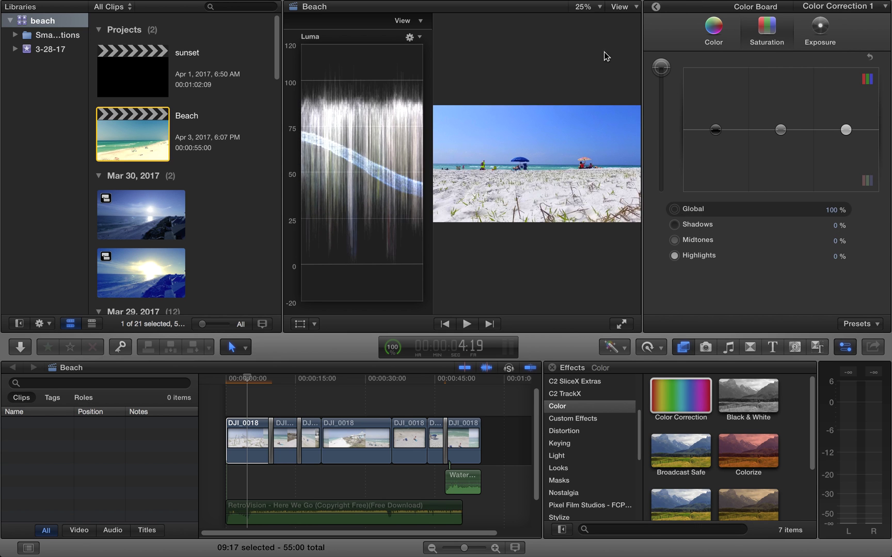
left_click(618, 10)
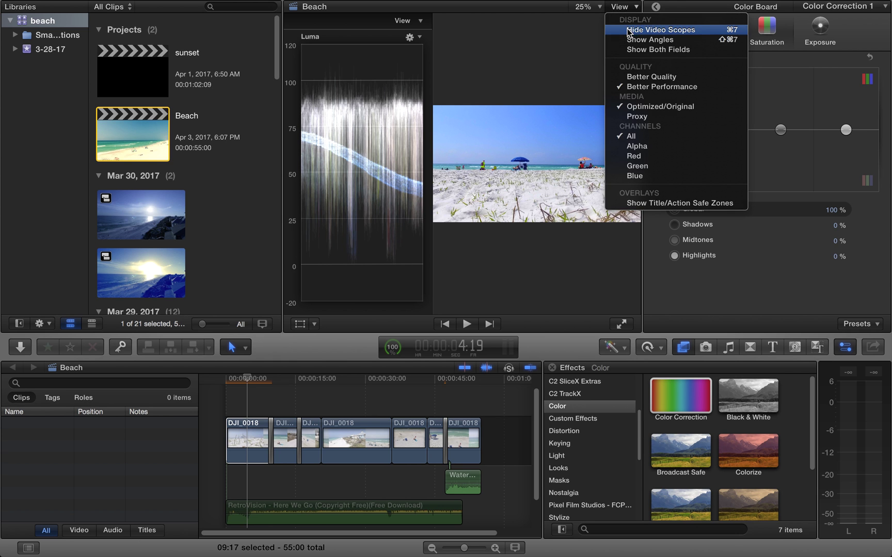
left_click(627, 27)
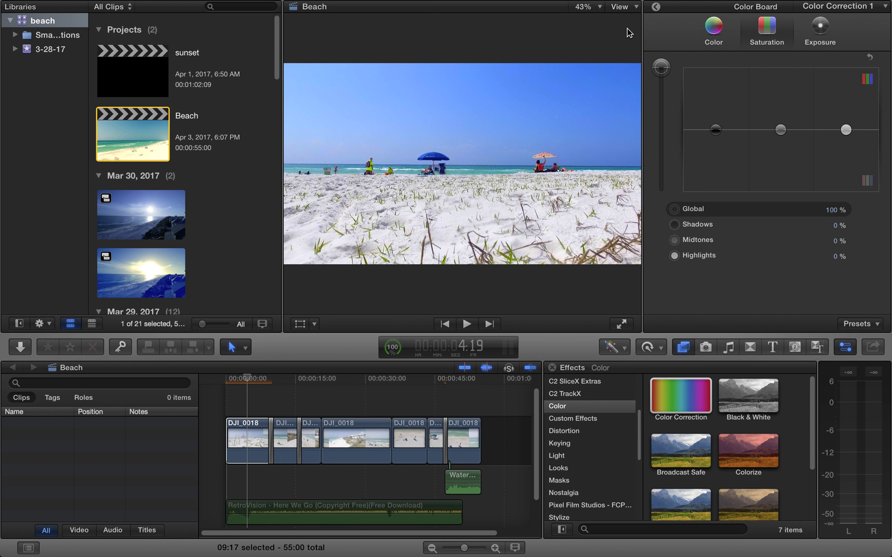
- Show the video scopes with the luma waveform and collapse Color Correction 1
left_click(633, 7)
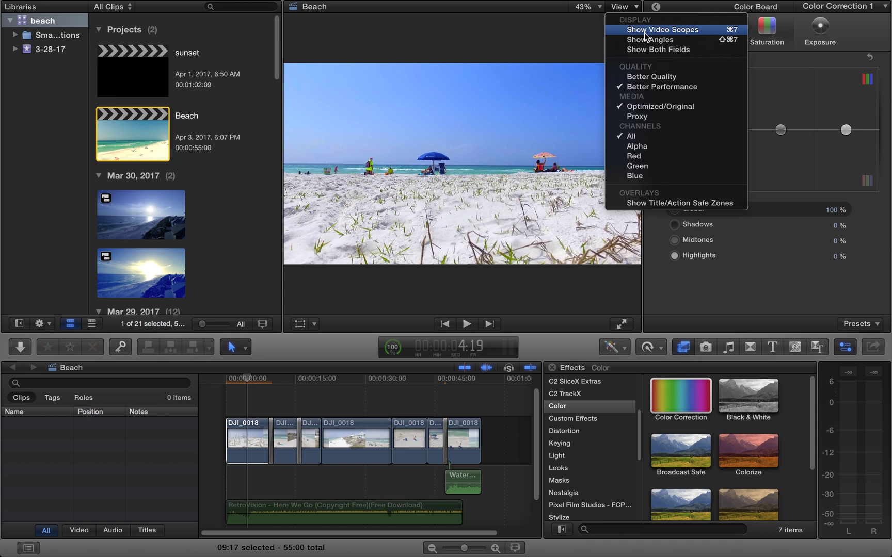
left_click(645, 31)
left_click(870, 57)
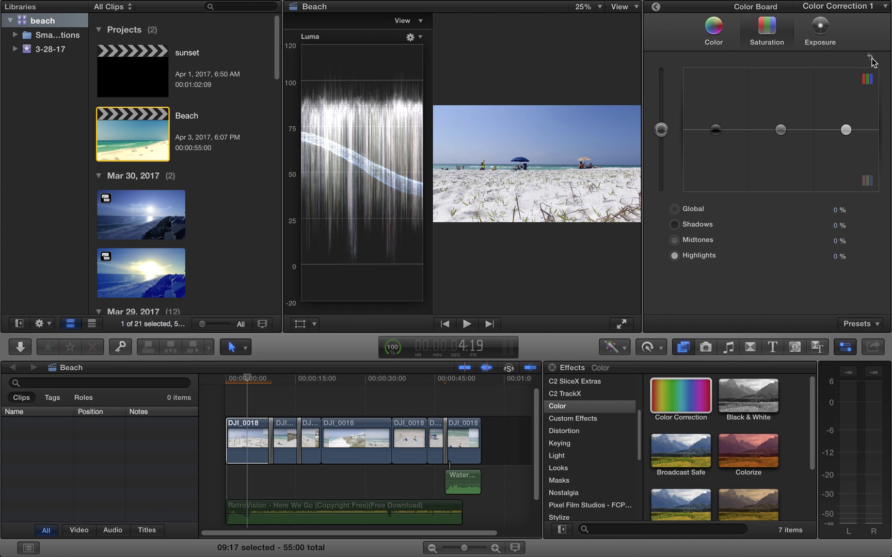
left_click(656, 8)
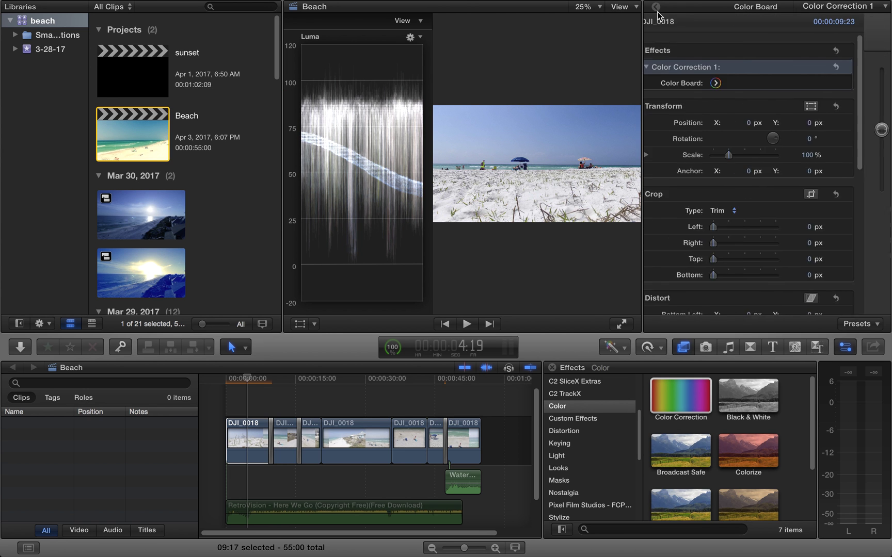
left_click(672, 67)
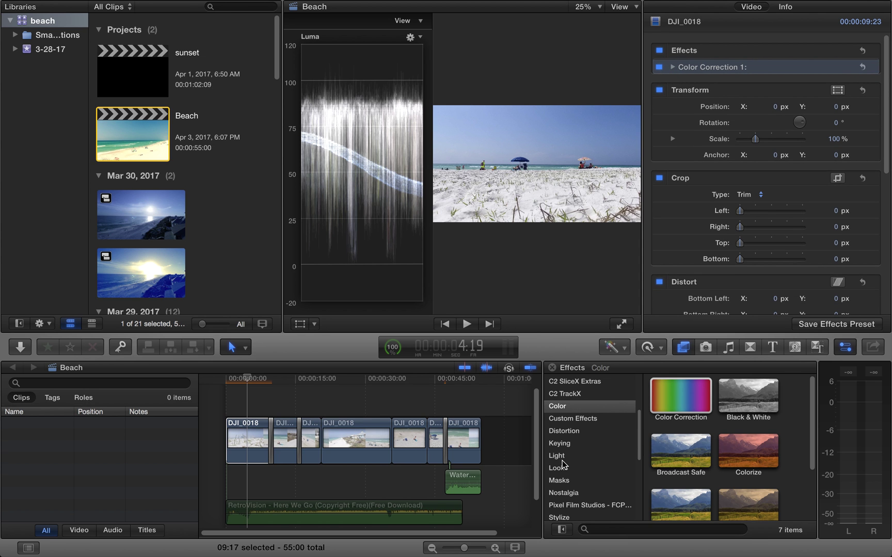
- Apply the Teal & Orange look to the clip, adjust its Amount, then delete it
left_click(560, 468)
scroll(729, 447, "down", 5)
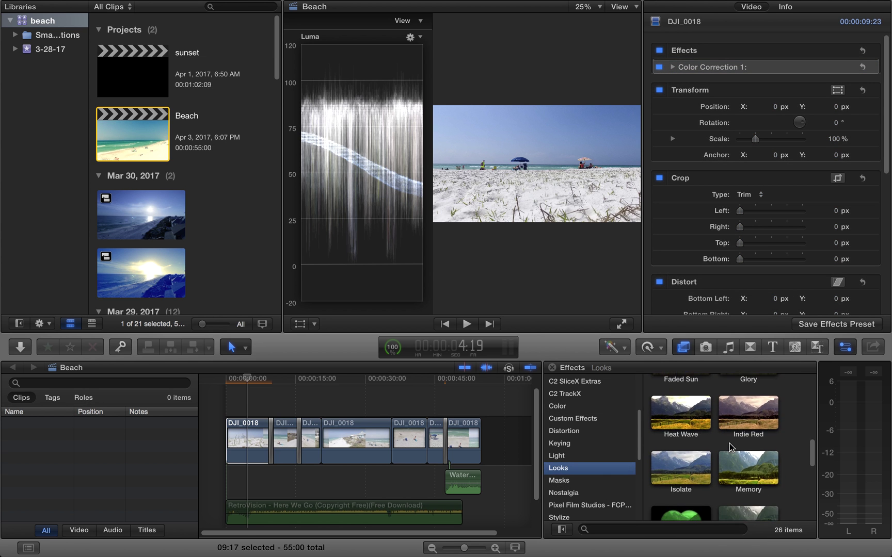
scroll(729, 446, "down", 5)
left_click_drag(741, 472, 248, 439)
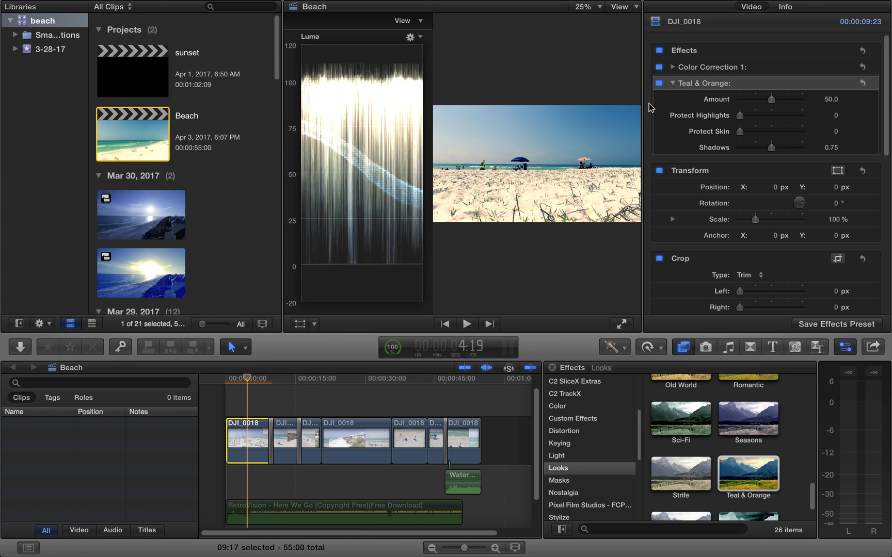
mouse_move(771, 99)
left_mouse_down()
mouse_move(721, 99)
mouse_move(836, 93)
mouse_move(798, 84)
mouse_move(761, 92)
left_mouse_up()
left_click(759, 88)
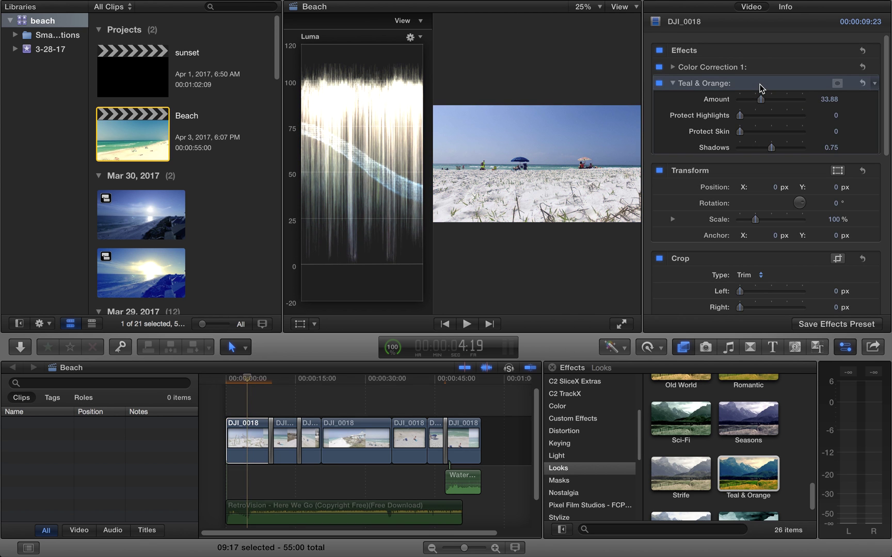
key("Delete")
- Add a second Color Correction and tint its shadows teal and highlights orange
left_click(557, 406)
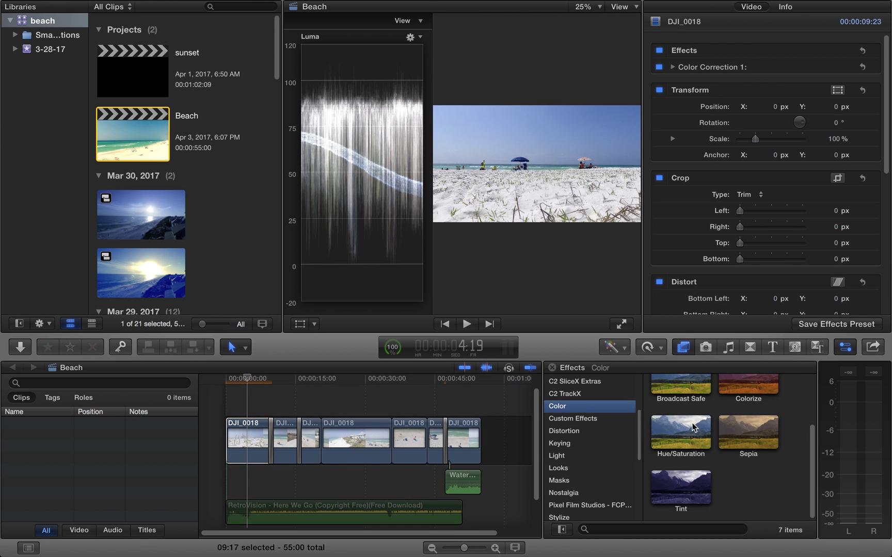
scroll(687, 412, "up", 2)
left_click_drag(686, 412, 242, 441)
left_click(673, 83)
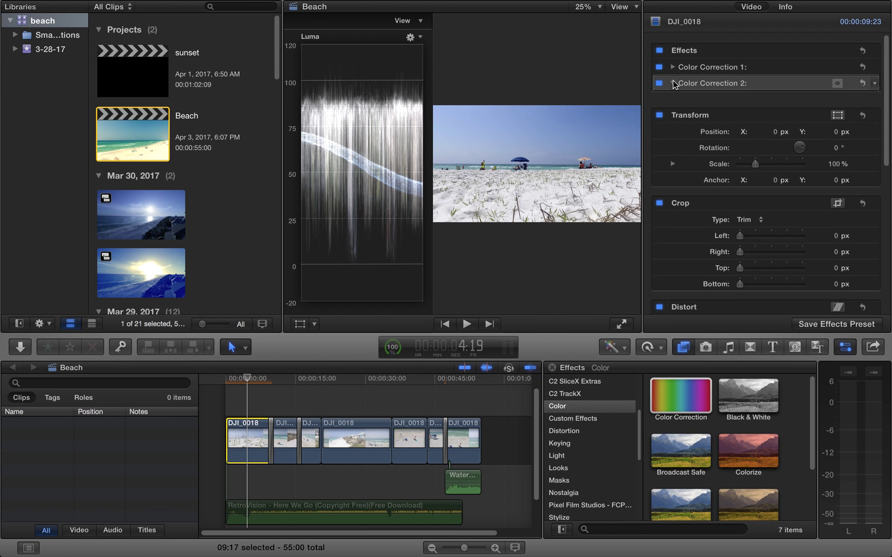
left_click(743, 100)
left_click(722, 37)
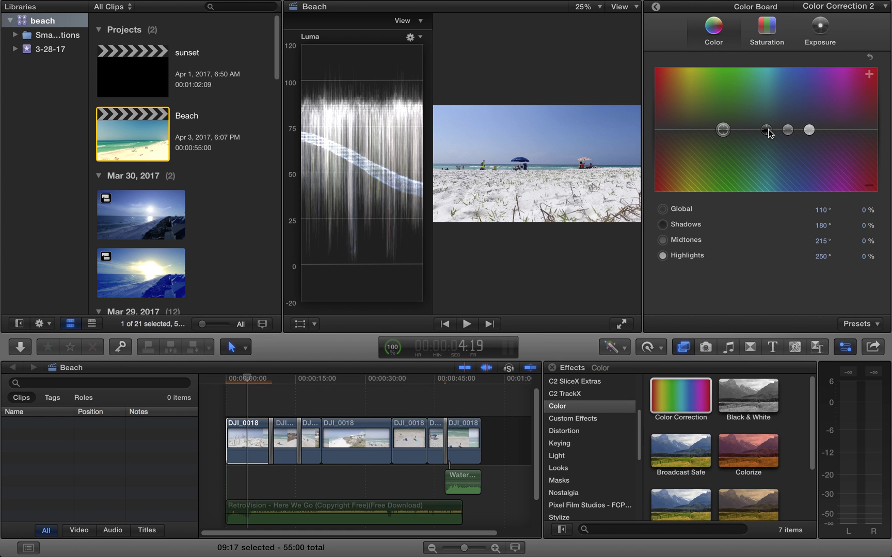
left_click_drag(769, 133, 771, 104)
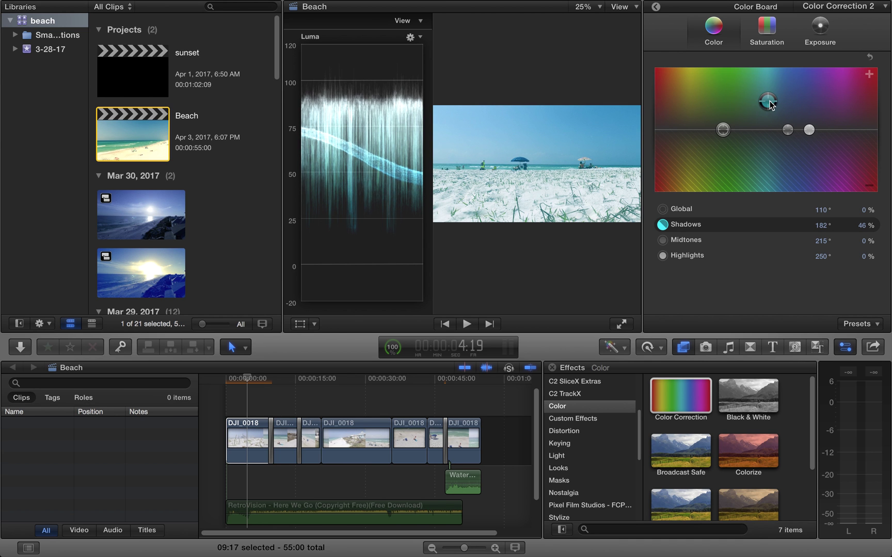
left_click_drag(810, 131, 678, 97)
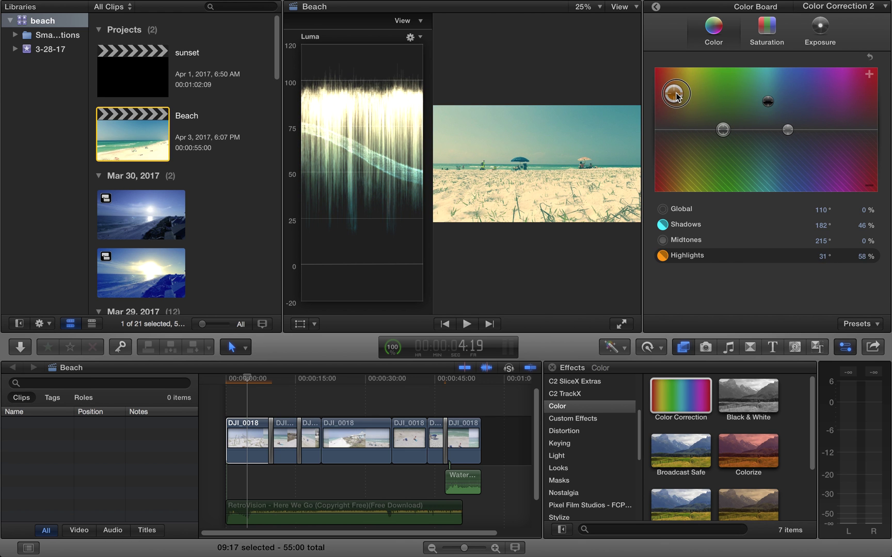
- Lower exposure to -21% for shadows and -20% for midtones
left_click(810, 40)
left_click_drag(715, 130, 721, 146)
left_click_drag(841, 132, 841, 133)
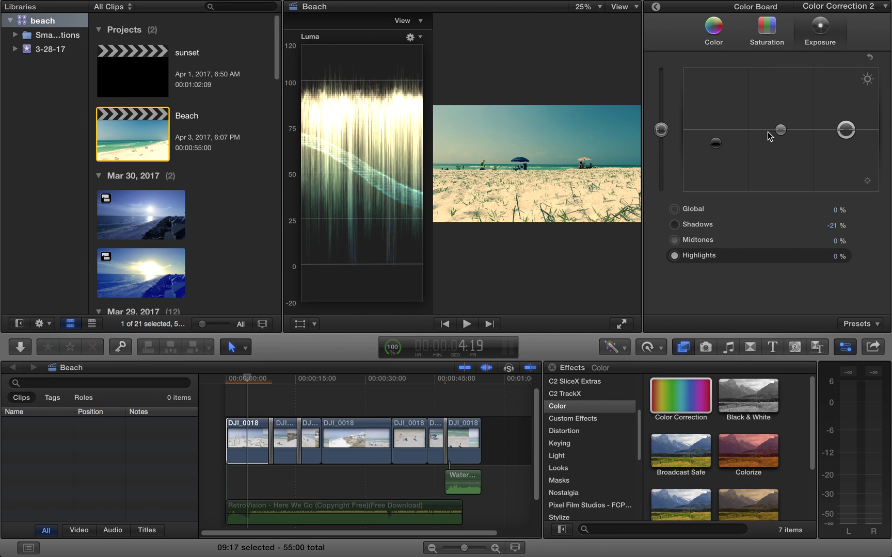
left_click_drag(780, 130, 780, 144)
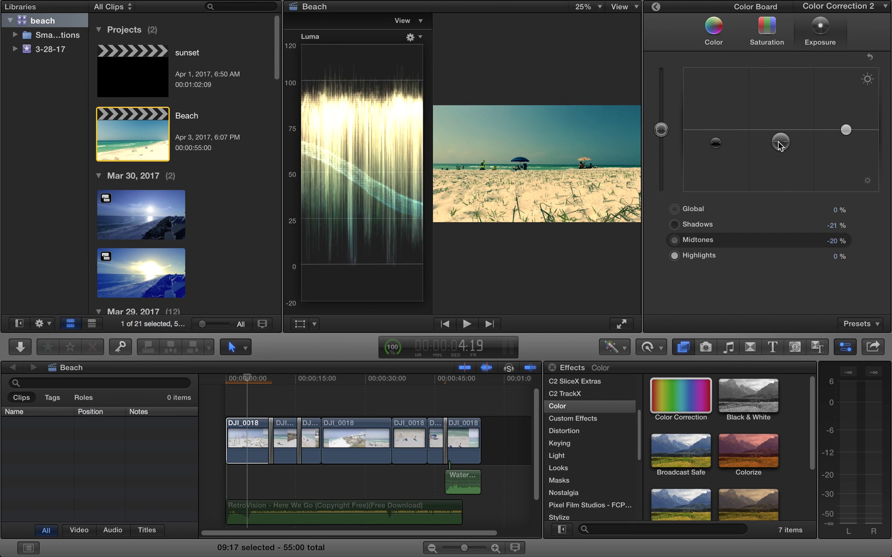
- Toggle Color Correction 2 and all effects off and on, then play the clip to preview
left_click(655, 9)
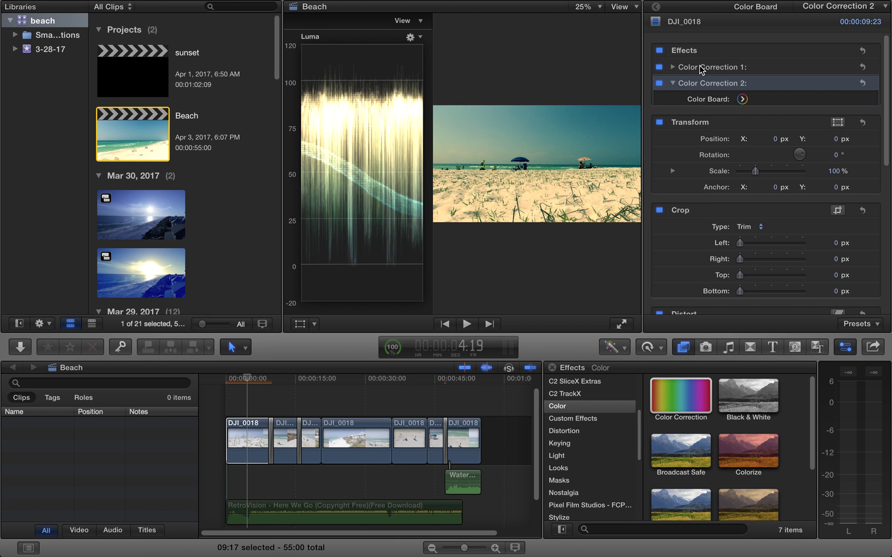
left_click(658, 83)
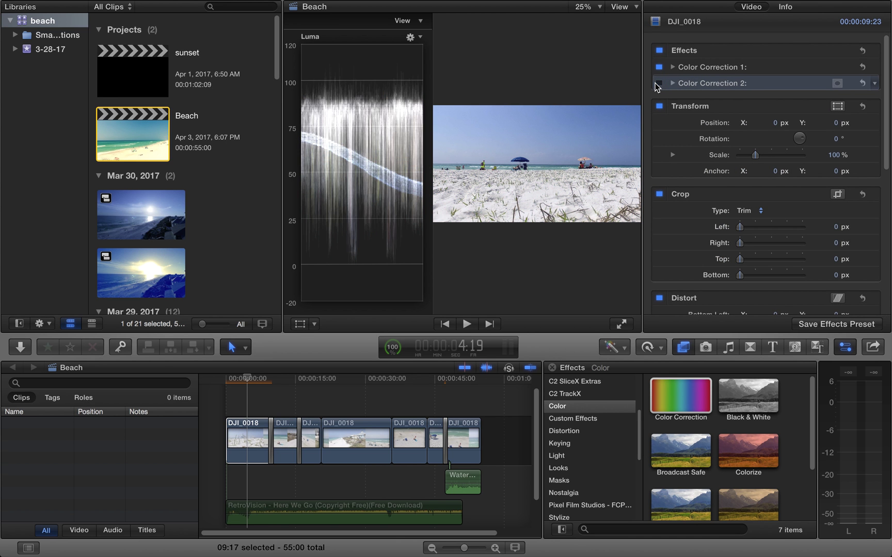
left_click(657, 83)
left_click(660, 50)
left_click(659, 50)
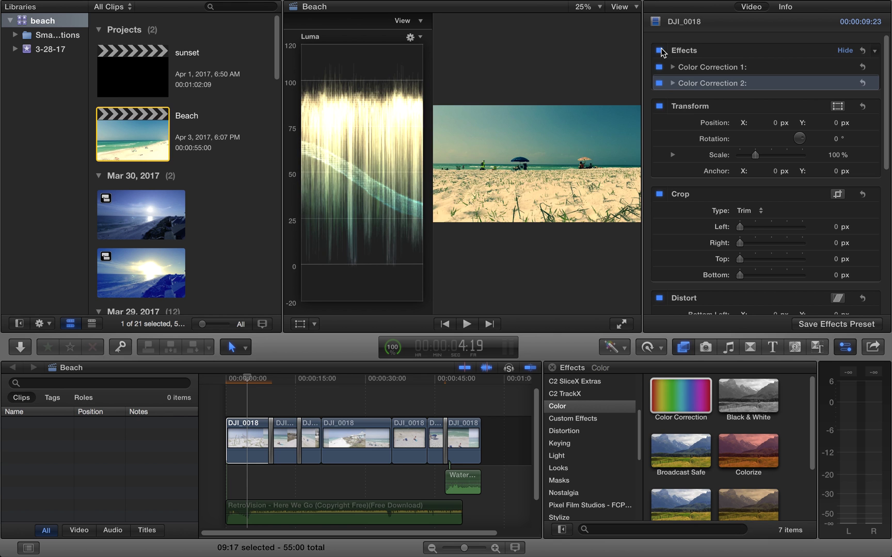
key("space")
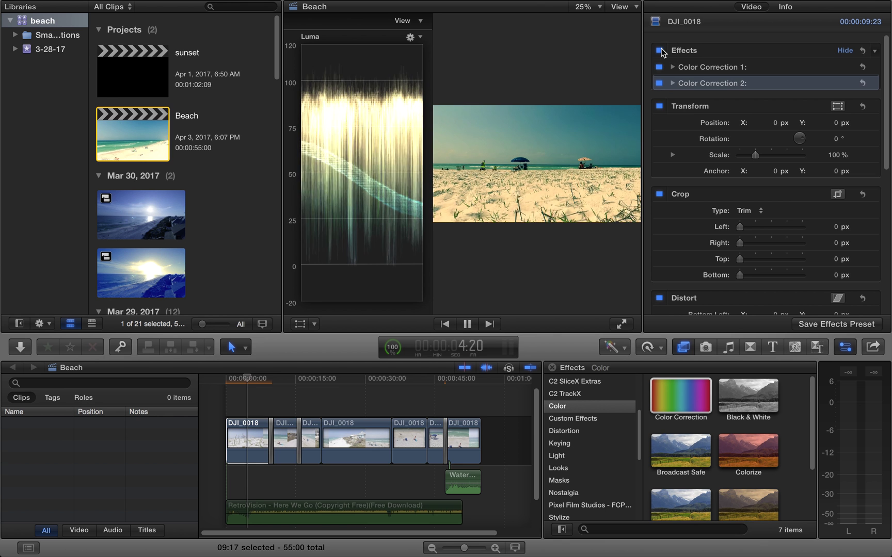
left_click(272, 407)
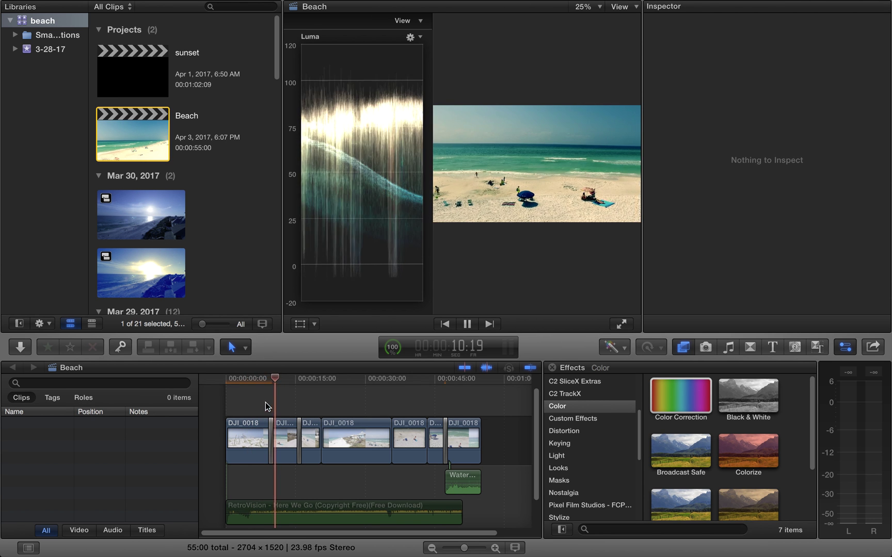
key("space")
left_click(259, 408)
- Set Color Correction 2's global saturation to 14% and return to its Exposure controls
left_click(254, 433)
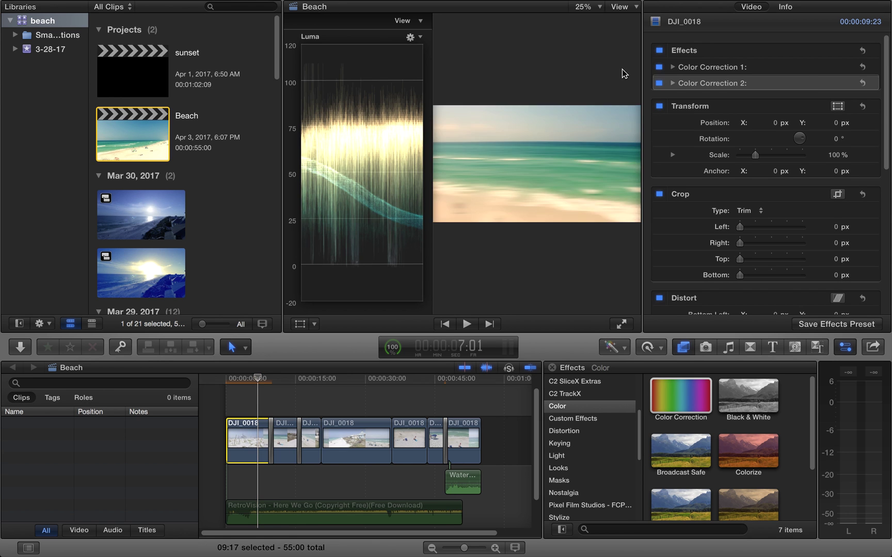
left_click(672, 83)
left_click(741, 98)
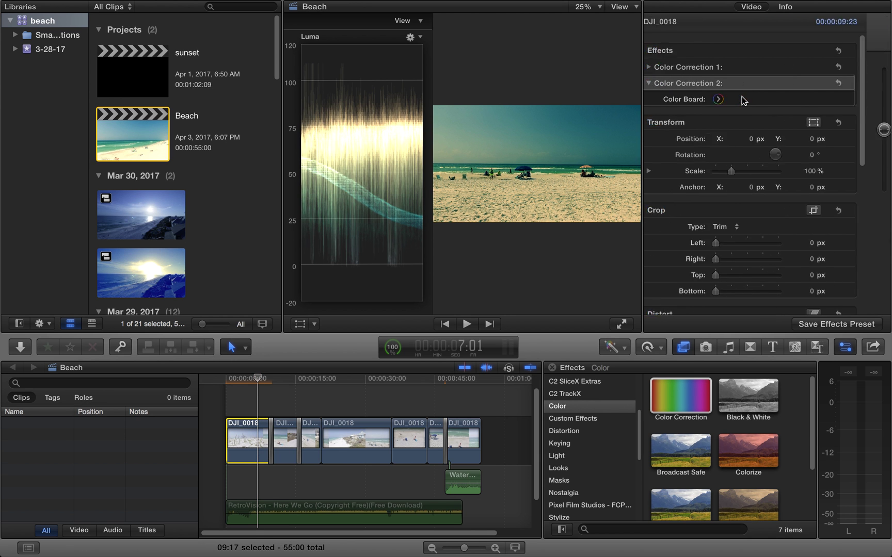
left_click(762, 46)
left_click_drag(667, 135, 669, 111)
left_click(820, 27)
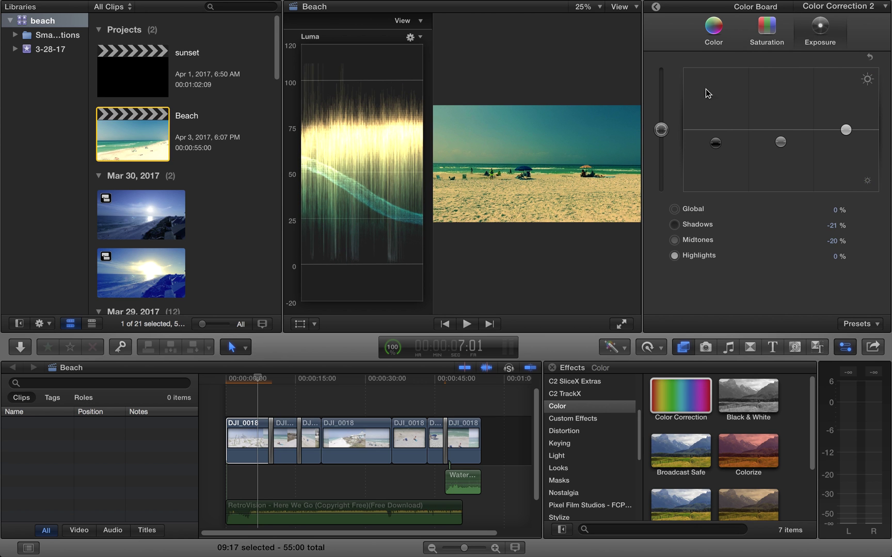
- Reduce the orange highlights to 43% and the teal shadows to 35%
left_click(725, 33)
left_click_drag(674, 95, 674, 104)
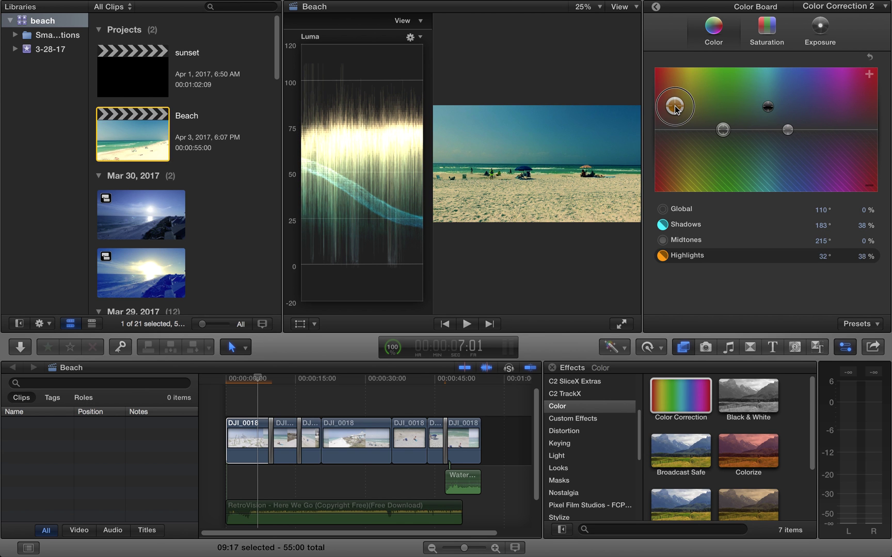
left_click_drag(676, 108, 676, 106)
left_click_drag(768, 107, 771, 113)
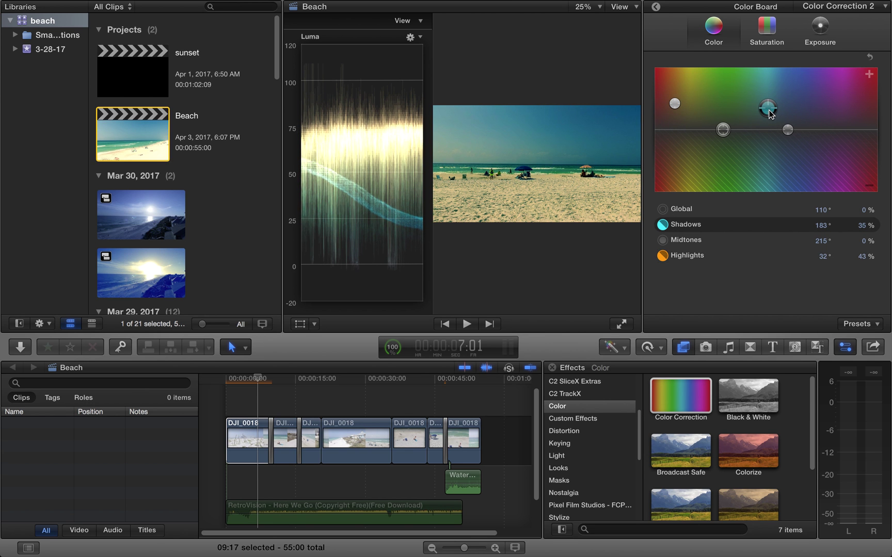
left_click(656, 6)
left_click(613, 9)
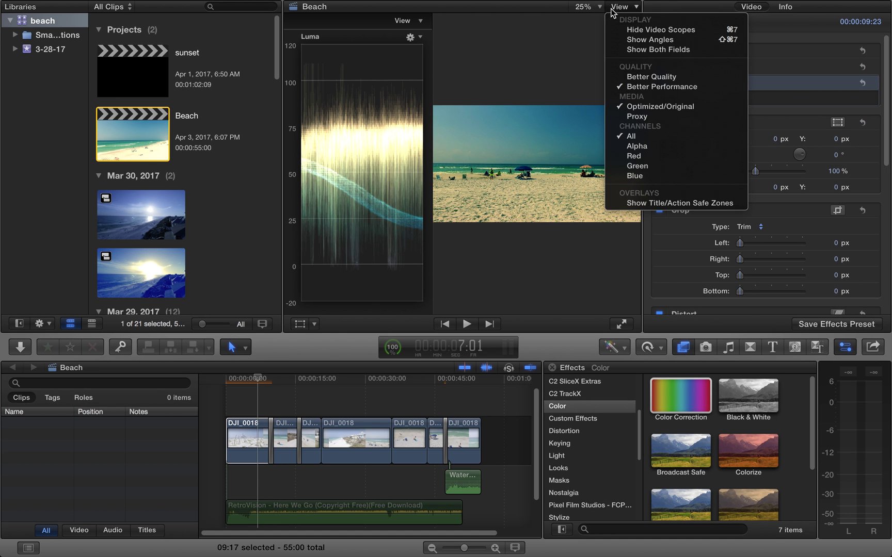
- Hide the scopes and set Color Correction 2's global colour to 48° at -11%
left_click(630, 29)
left_click(742, 99)
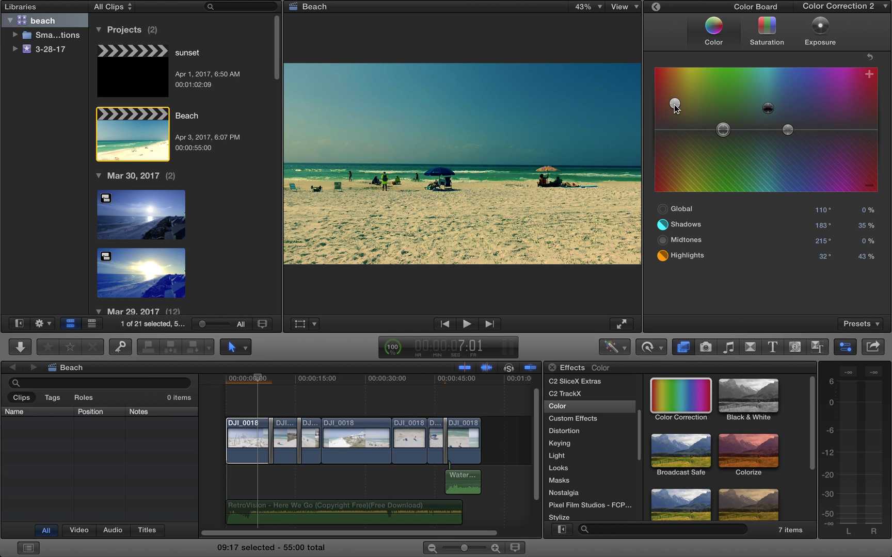
left_click_drag(723, 130, 685, 137)
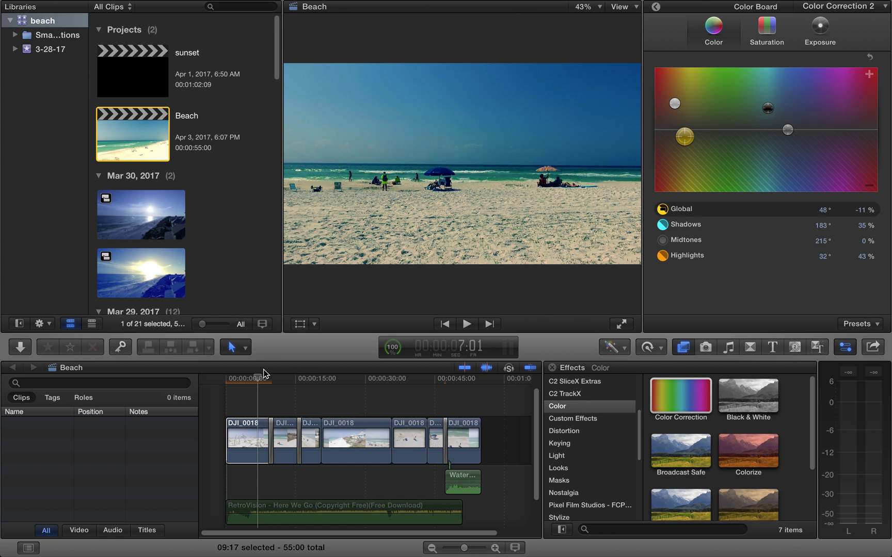
left_click(261, 385)
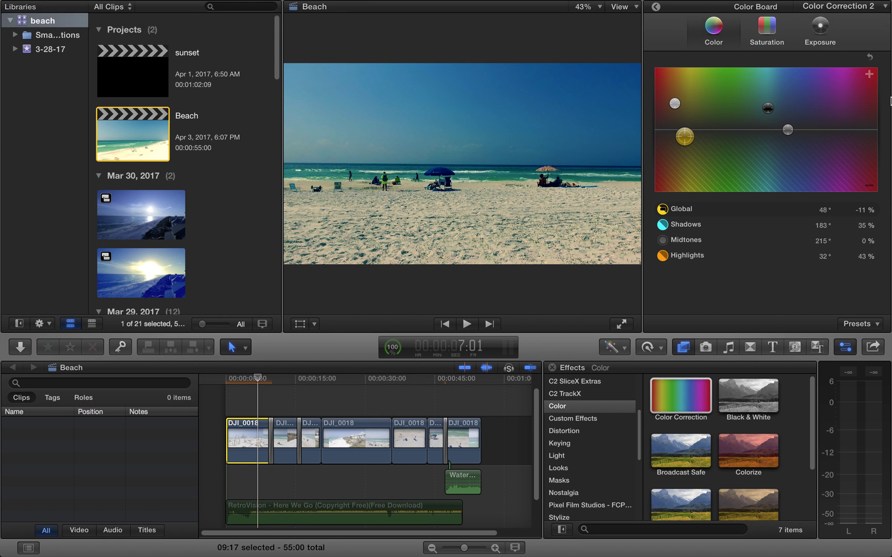
left_click(656, 6)
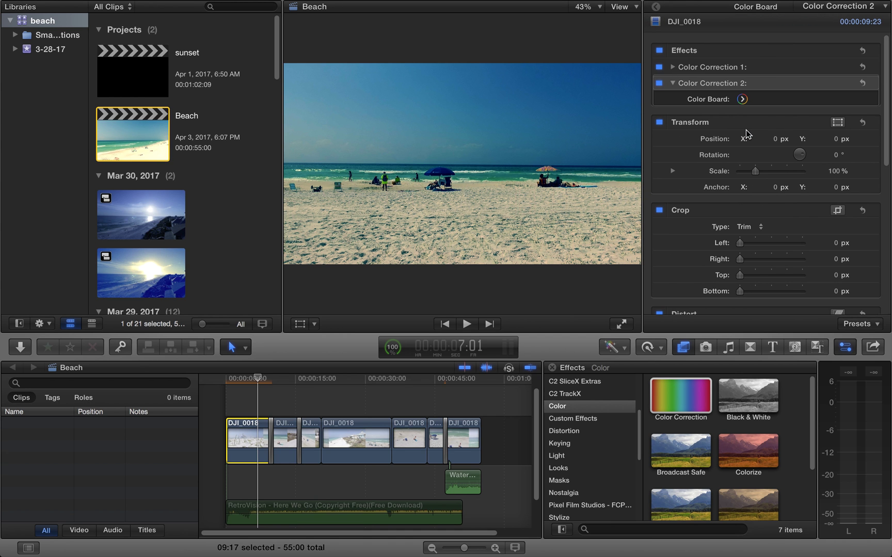
left_click(673, 83)
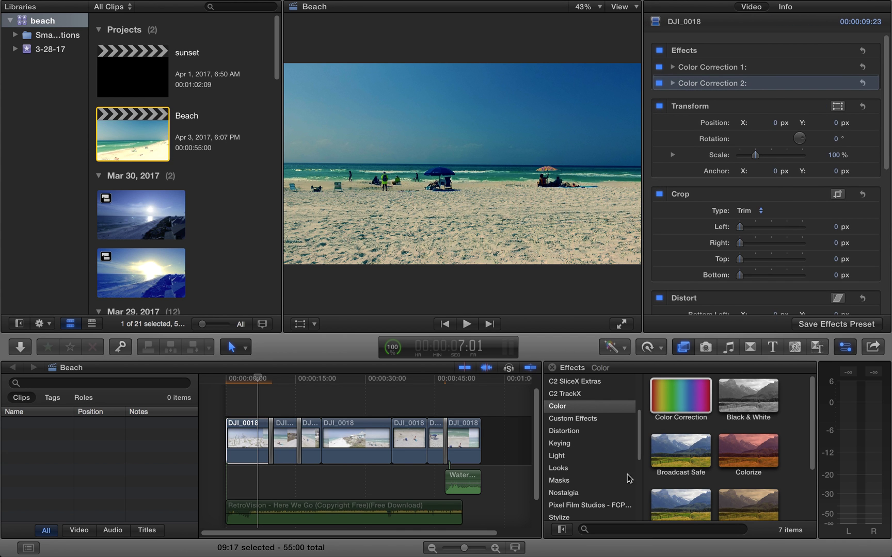